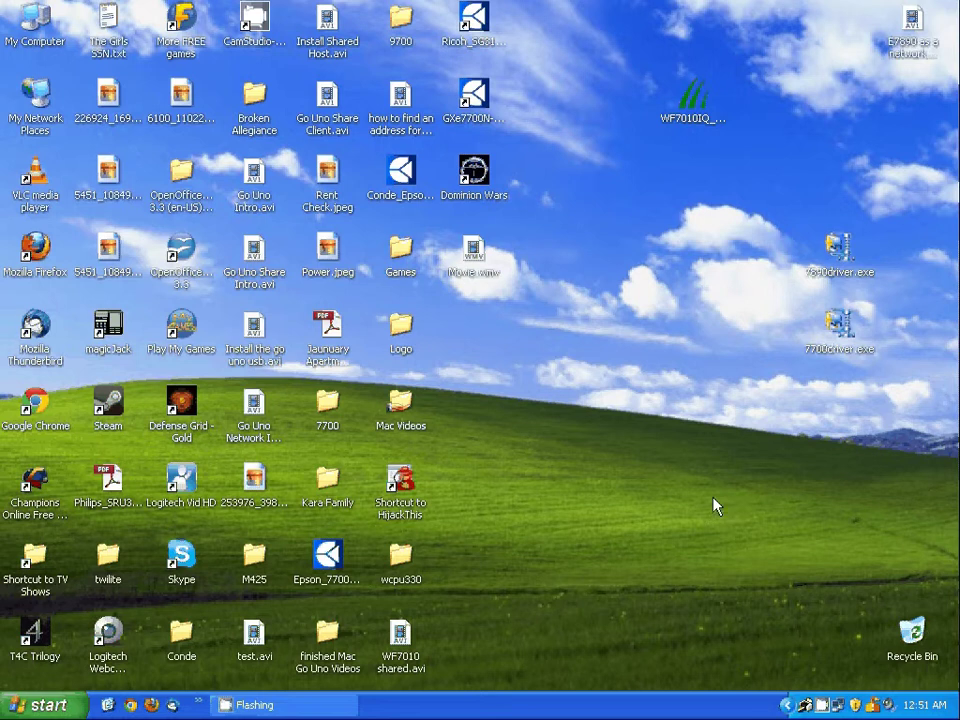
# Run 7700driver.exe and unzip its 132 driver files to C:\epson
pyautogui.click(845, 337)
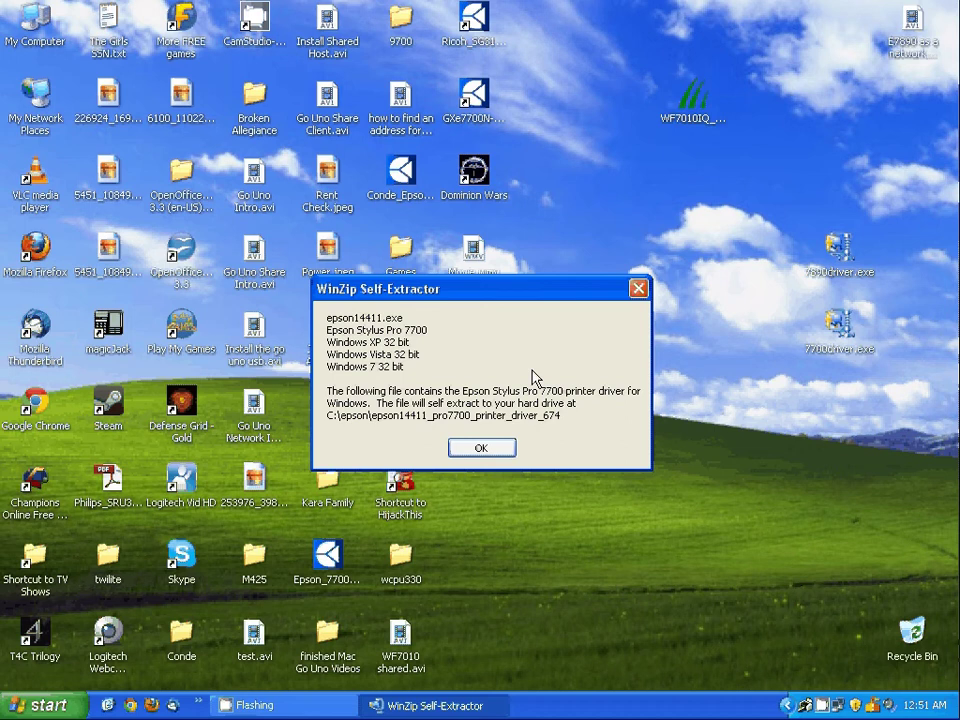
pyautogui.click(488, 450)
pyautogui.click(610, 304)
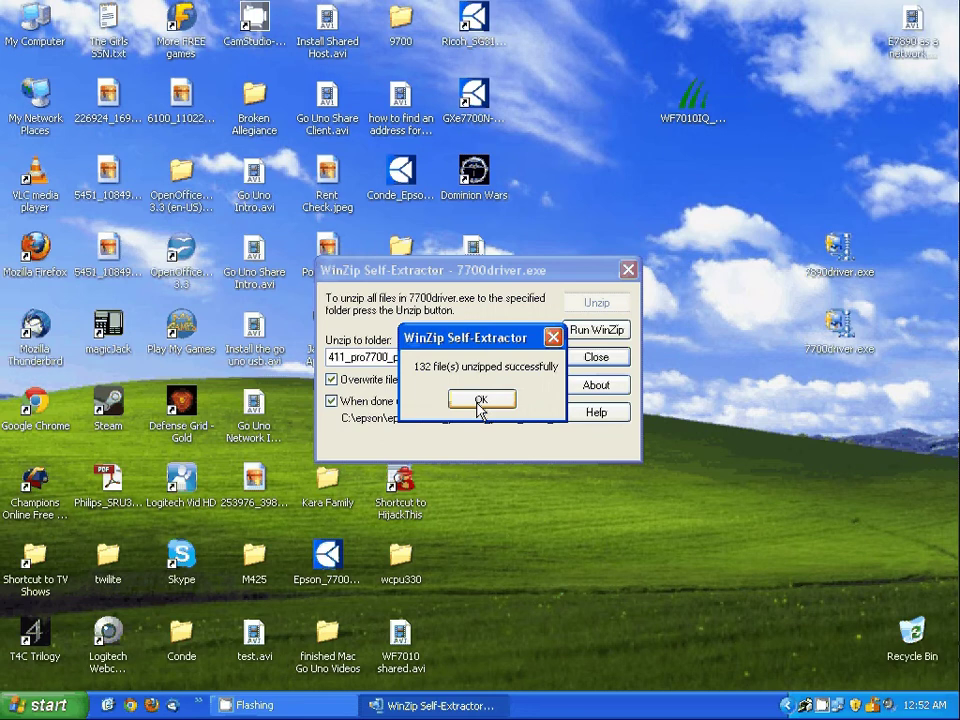
pyautogui.click(480, 400)
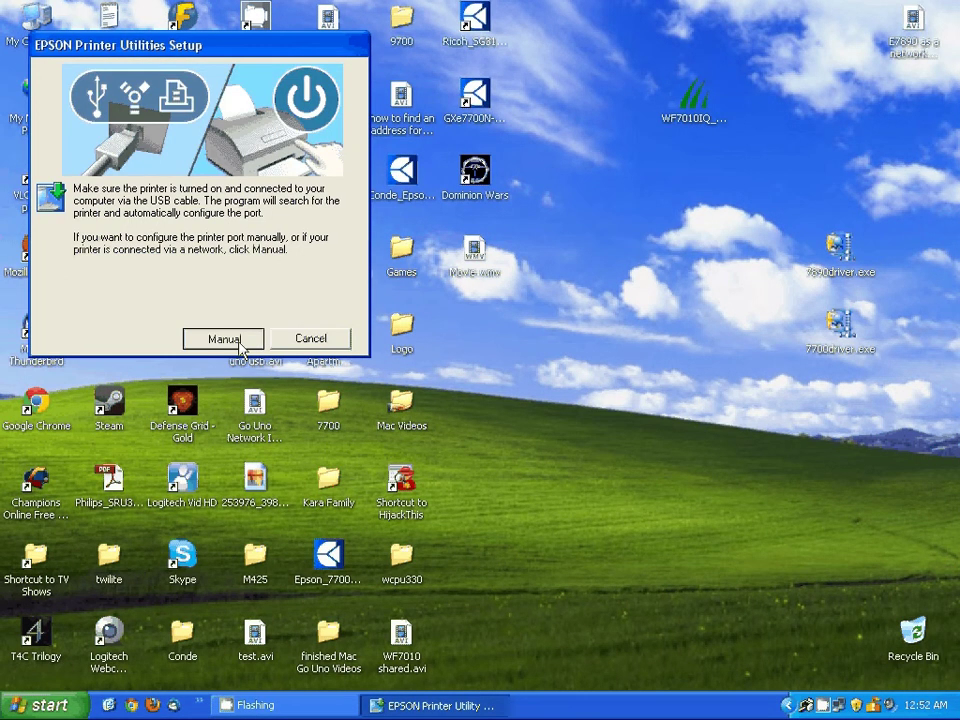
# Configure the port manually as LPT1 and continue past the Windows Logo compatibility warning
pyautogui.click(223, 339)
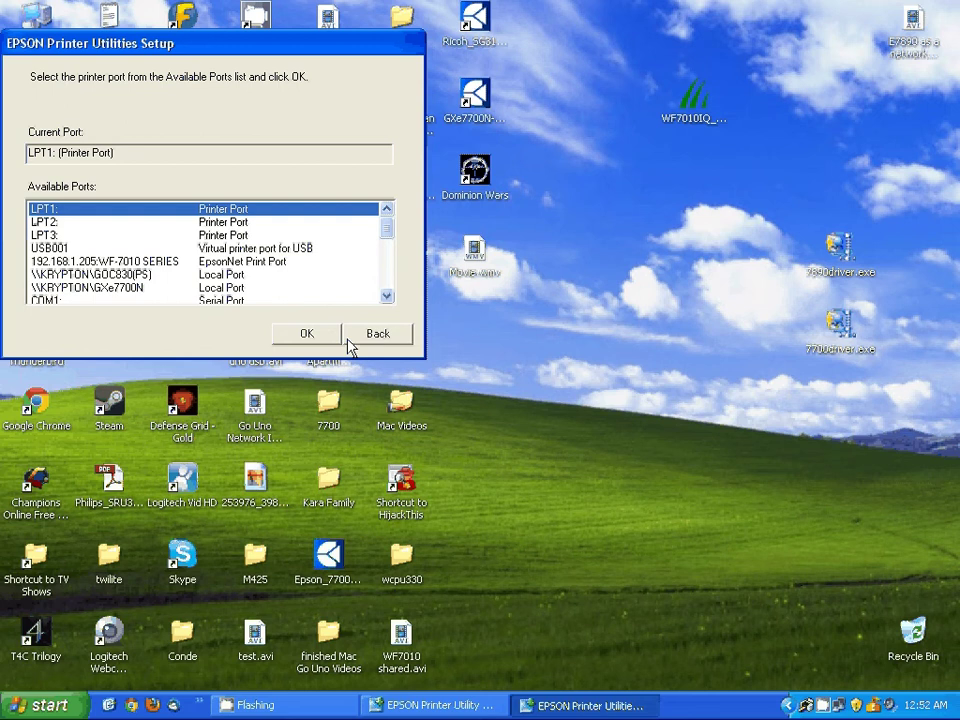
pyautogui.click(308, 341)
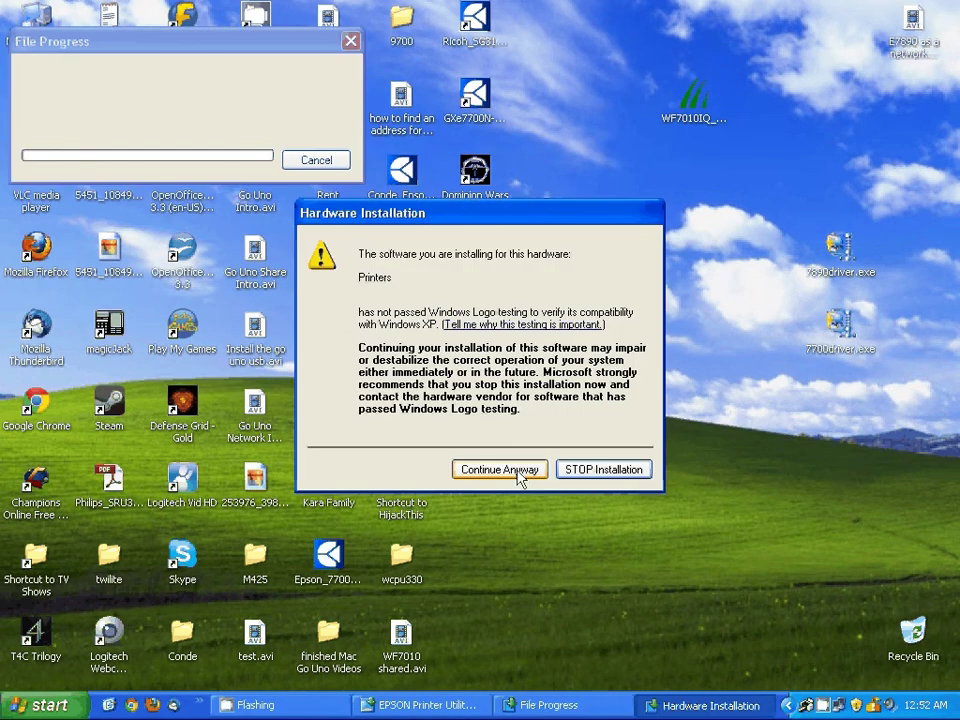
pyautogui.click(500, 469)
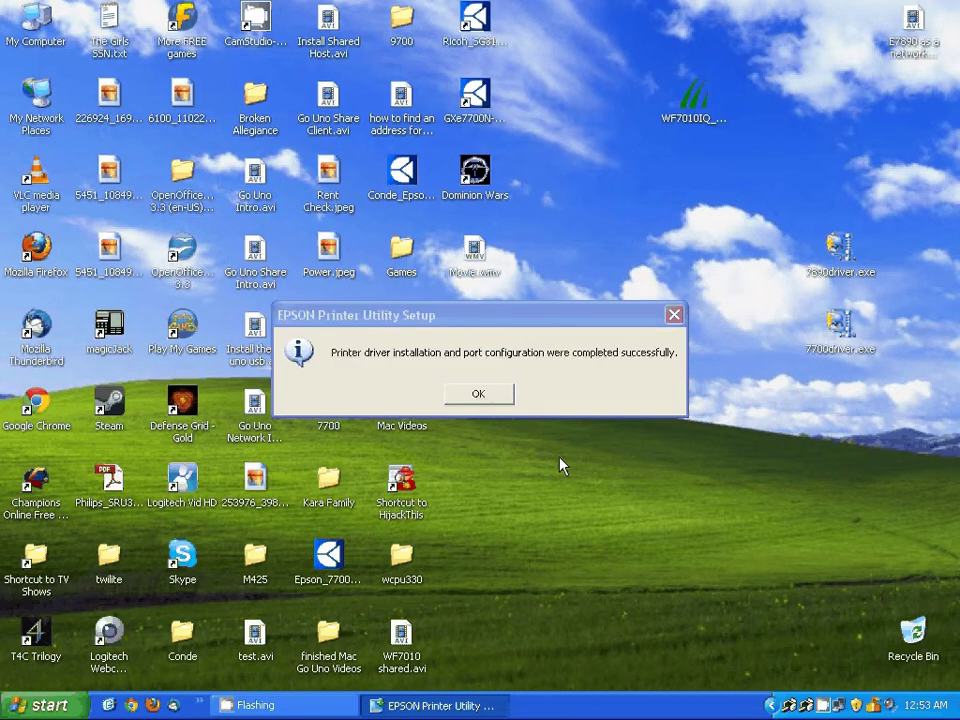
# Dismiss the installation-complete message and open Printers and Faxes from the Start menu
pyautogui.click(480, 396)
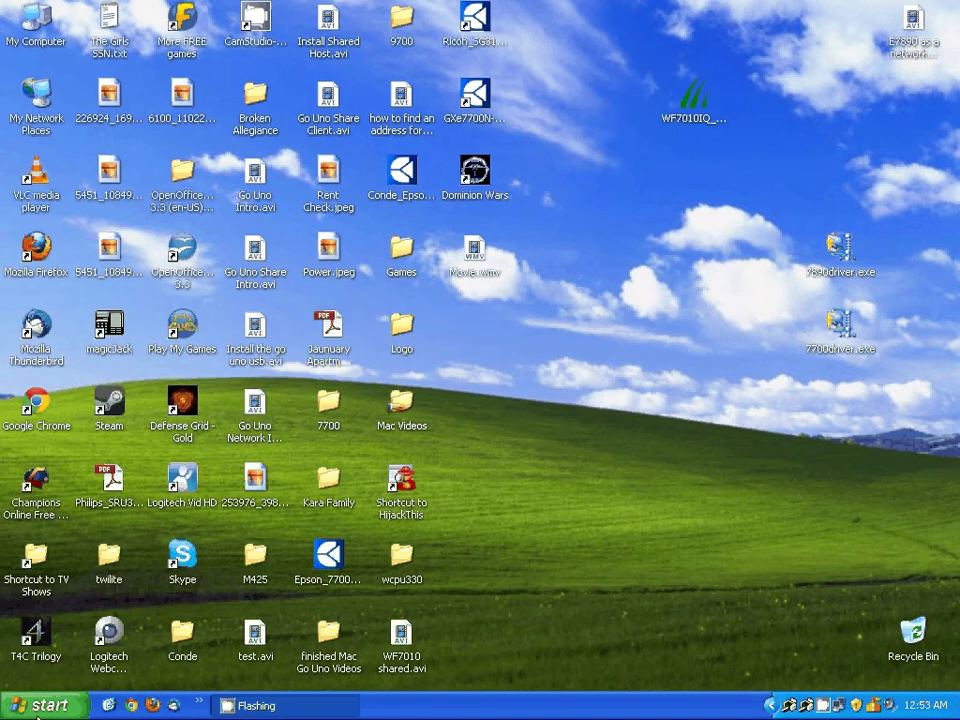
pyautogui.click(37, 708)
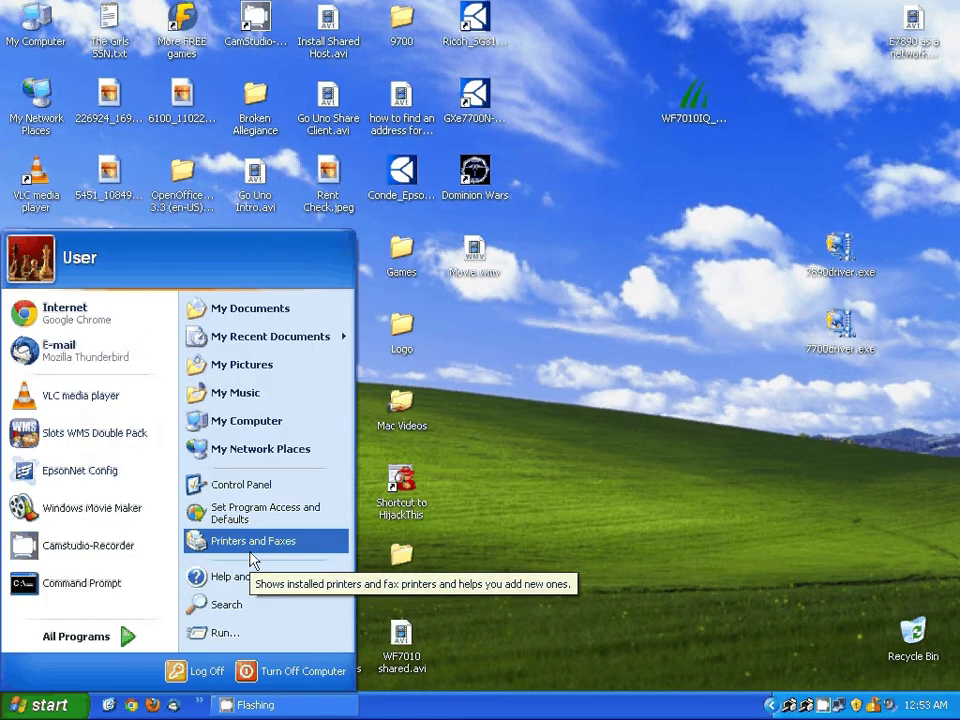
pyautogui.click(252, 541)
# Open the Epson Stylus Pro 7700's properties at its Ports settings
pyautogui.click(468, 290)
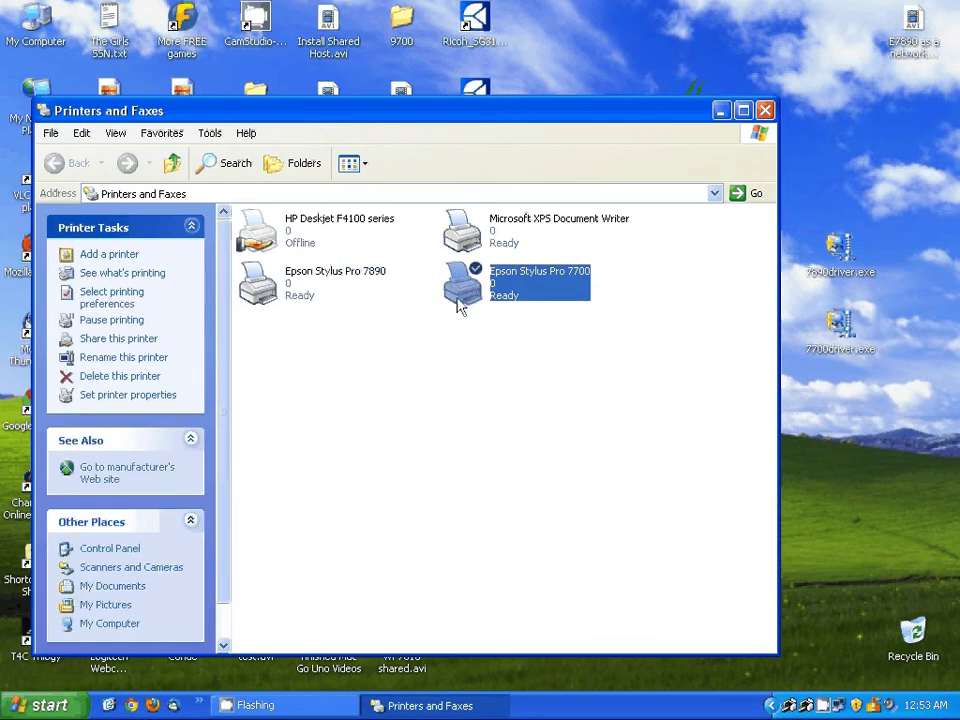
pyautogui.rightClick(460, 306)
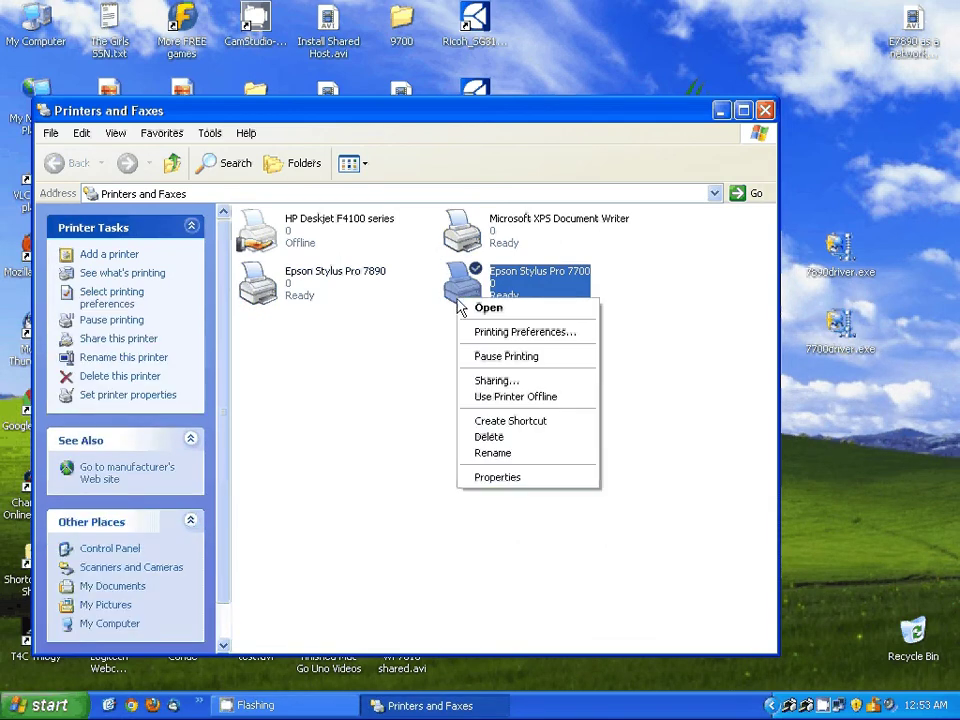
pyautogui.click(496, 483)
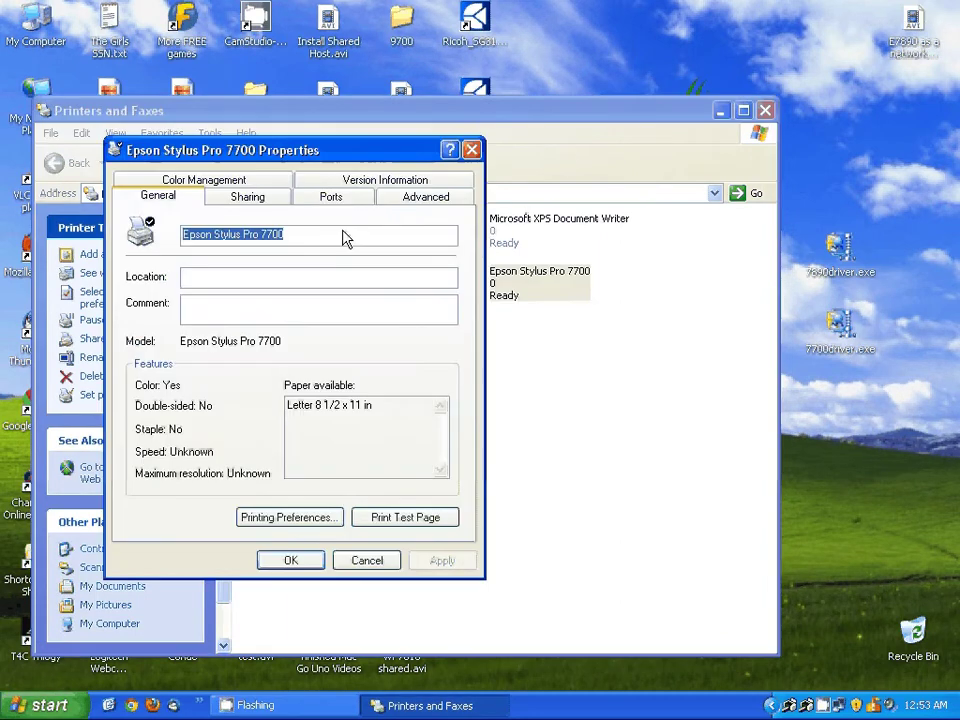
pyautogui.click(334, 197)
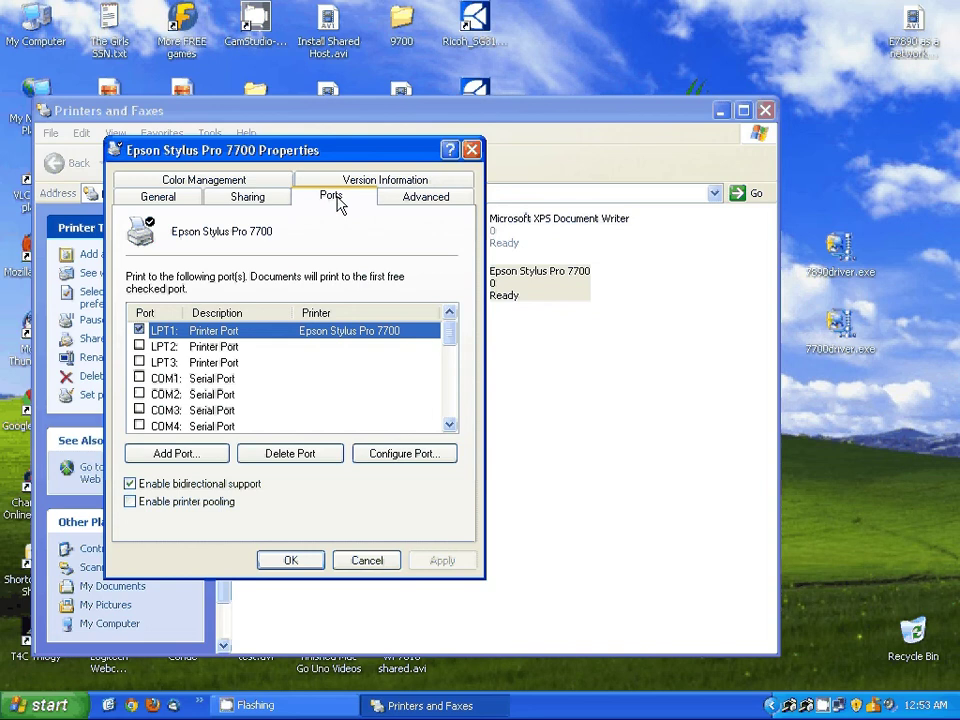
# Start the Add Standard TCP/IP Printer Port wizard for a new port
pyautogui.click(170, 456)
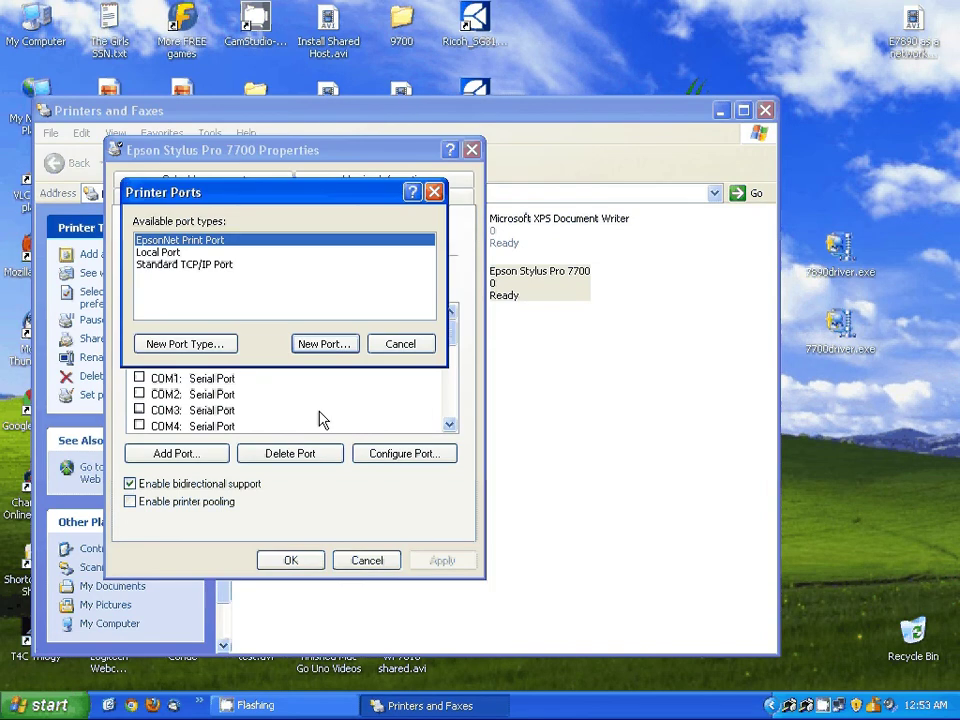
pyautogui.click(208, 265)
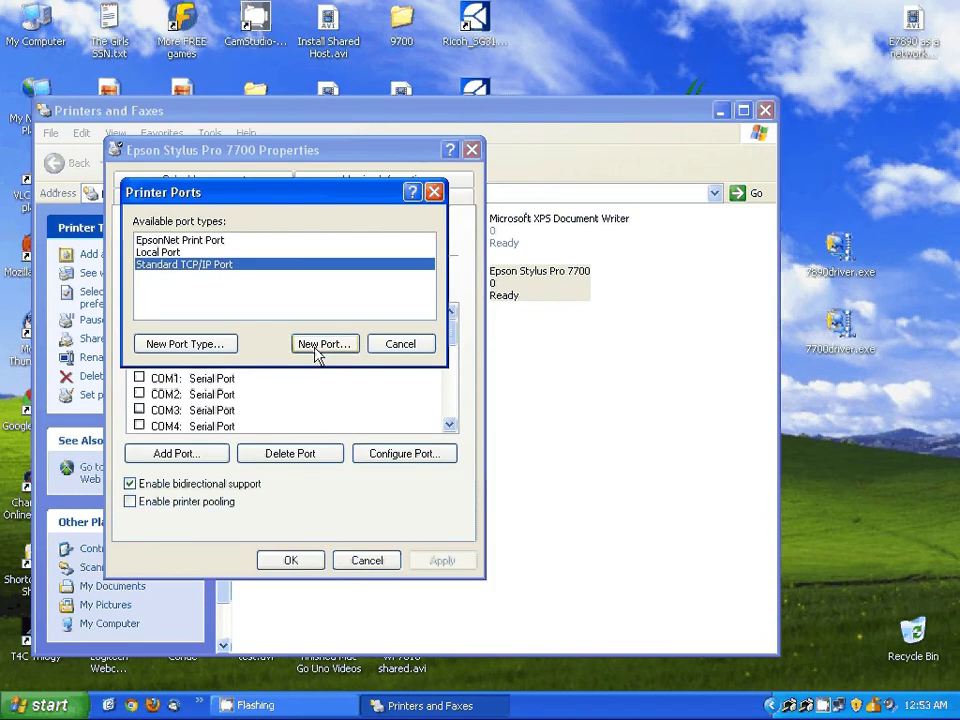
pyautogui.click(324, 346)
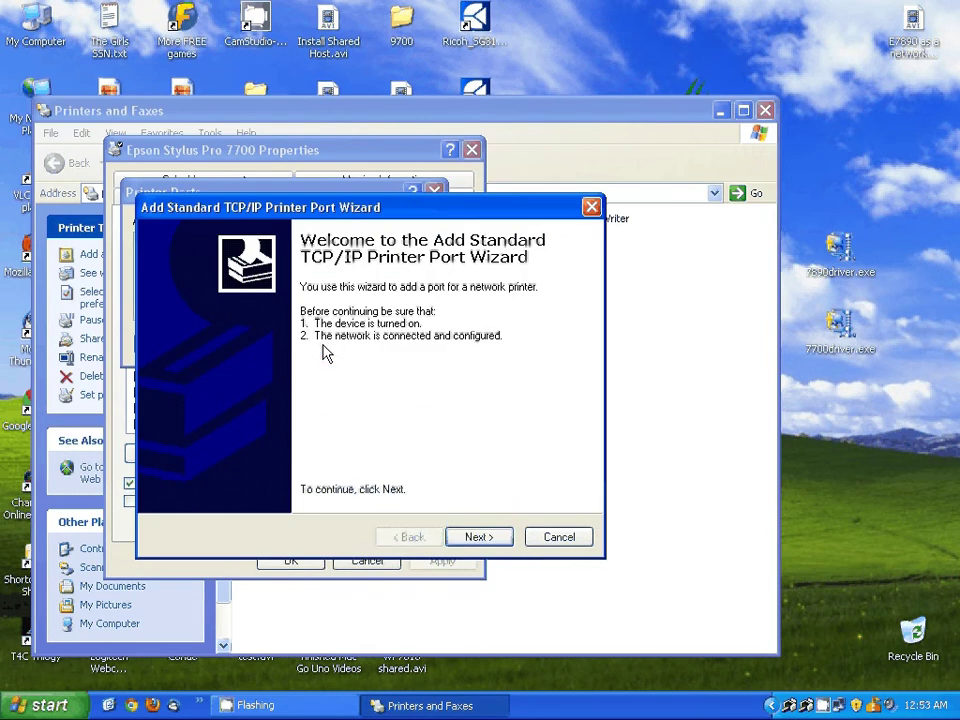
pyautogui.click(474, 539)
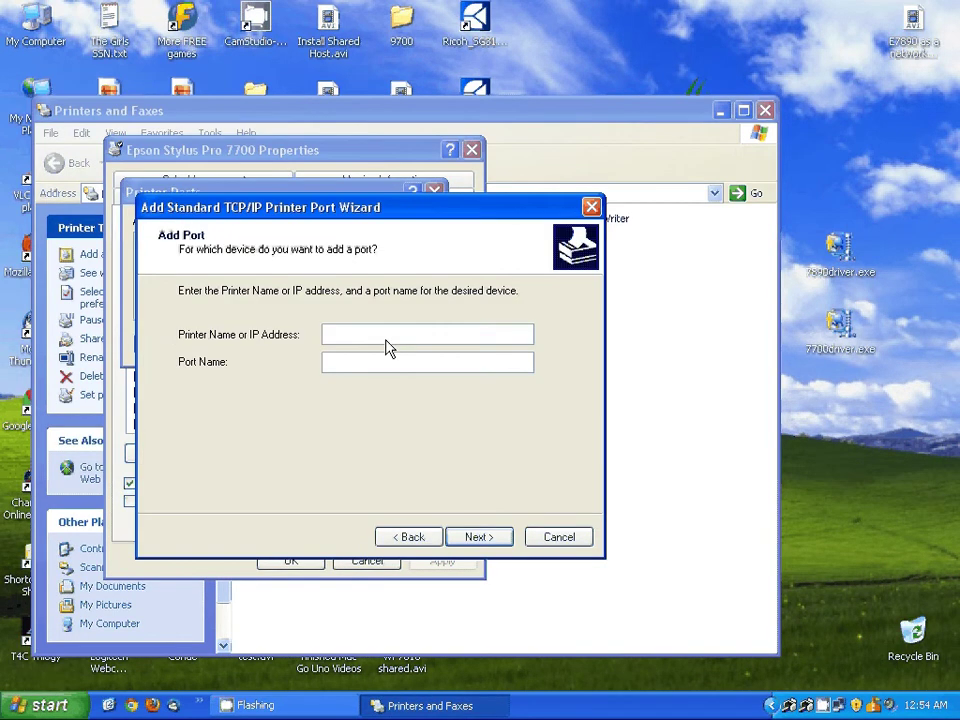
# Enter printer address 192.168.1.26 (correcting a duplicate .25) and finish the port wizard
pyautogui.write('192.168.1.25')
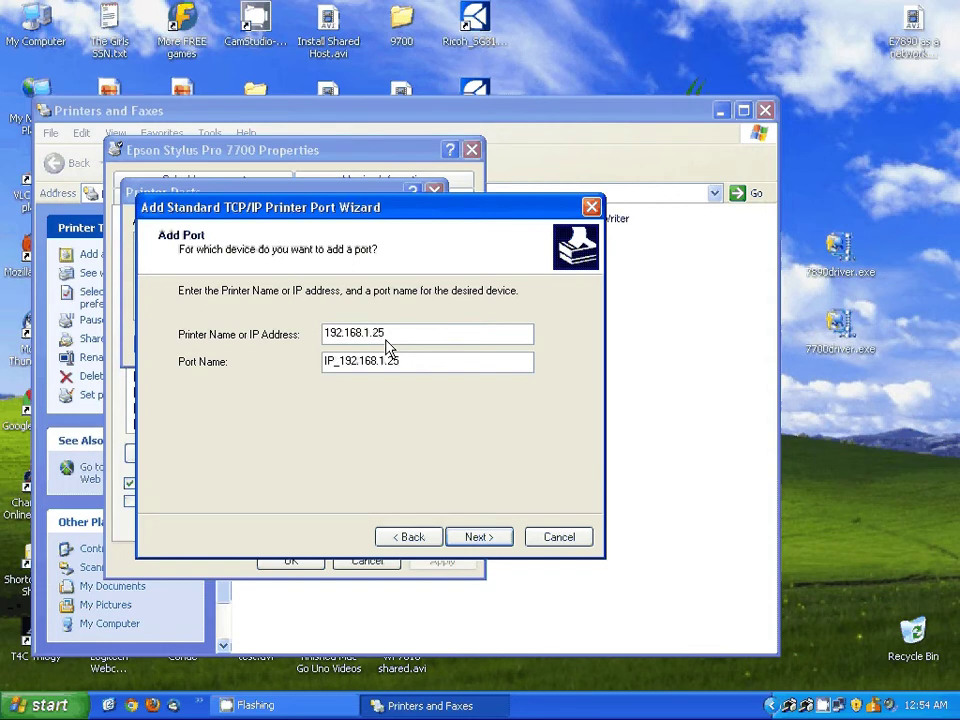
pyautogui.click(477, 537)
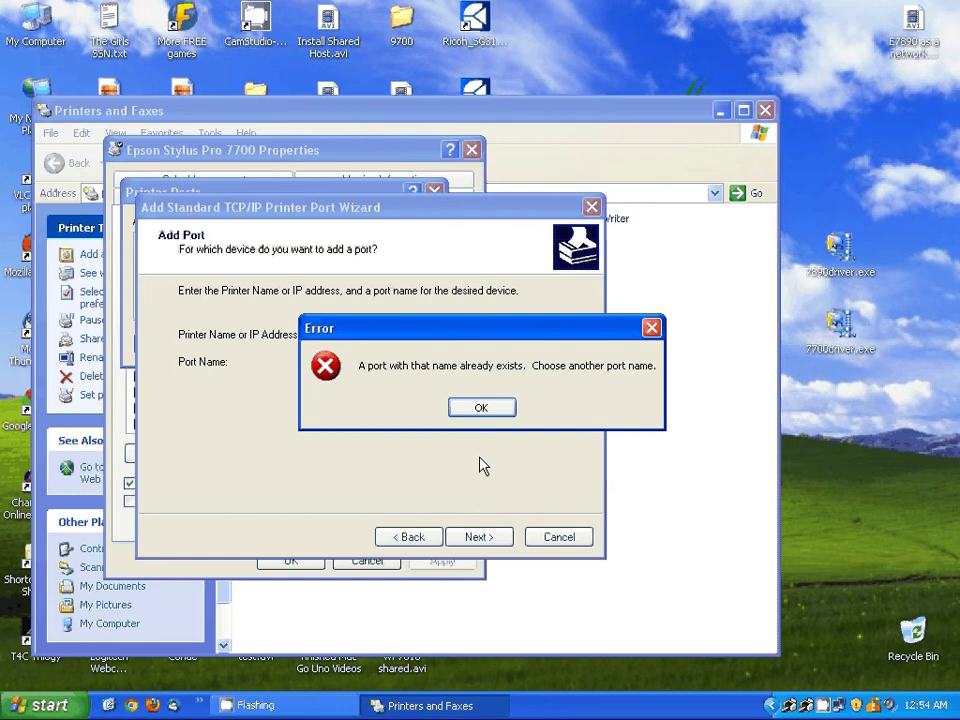
pyautogui.press('Return')
pyautogui.moveTo(399, 336); pyautogui.dragTo(381, 339)
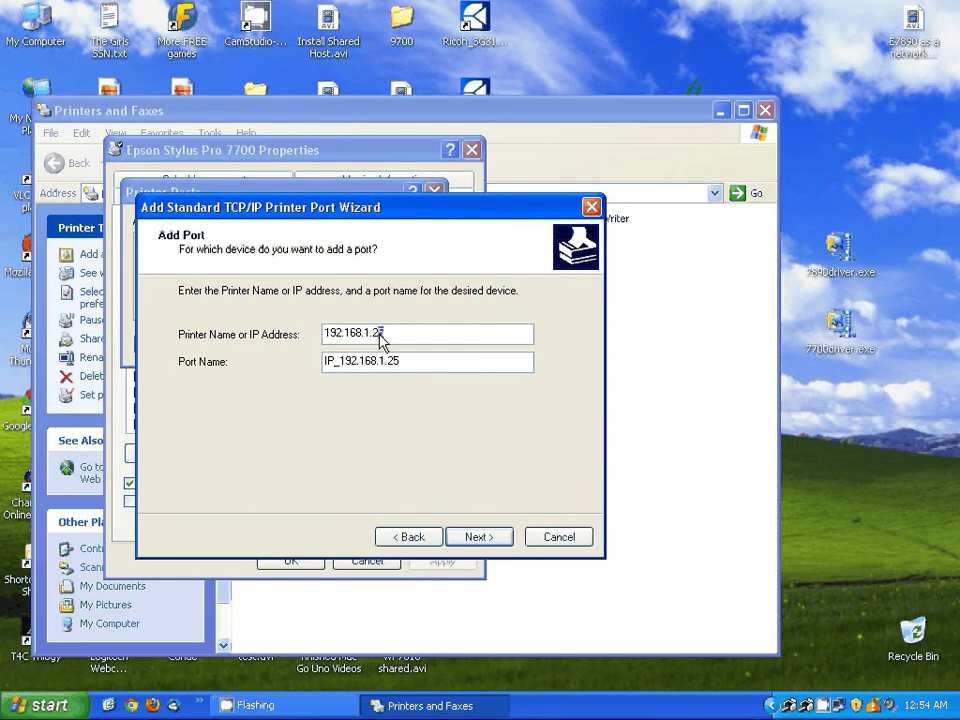
pyautogui.write('6')
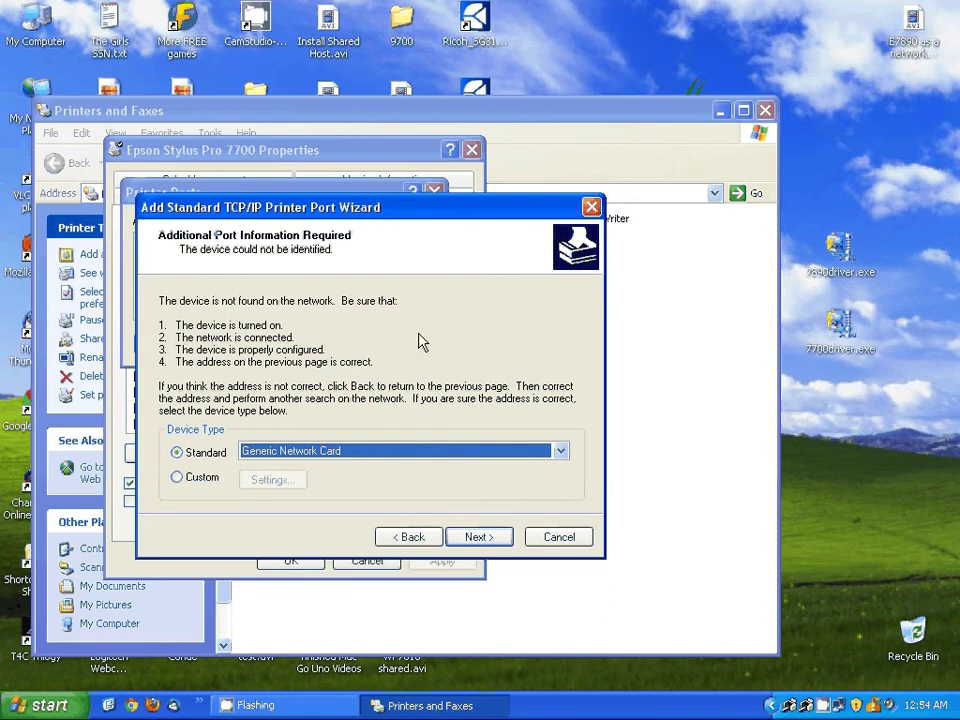
pyautogui.click(490, 540)
pyautogui.click(480, 538)
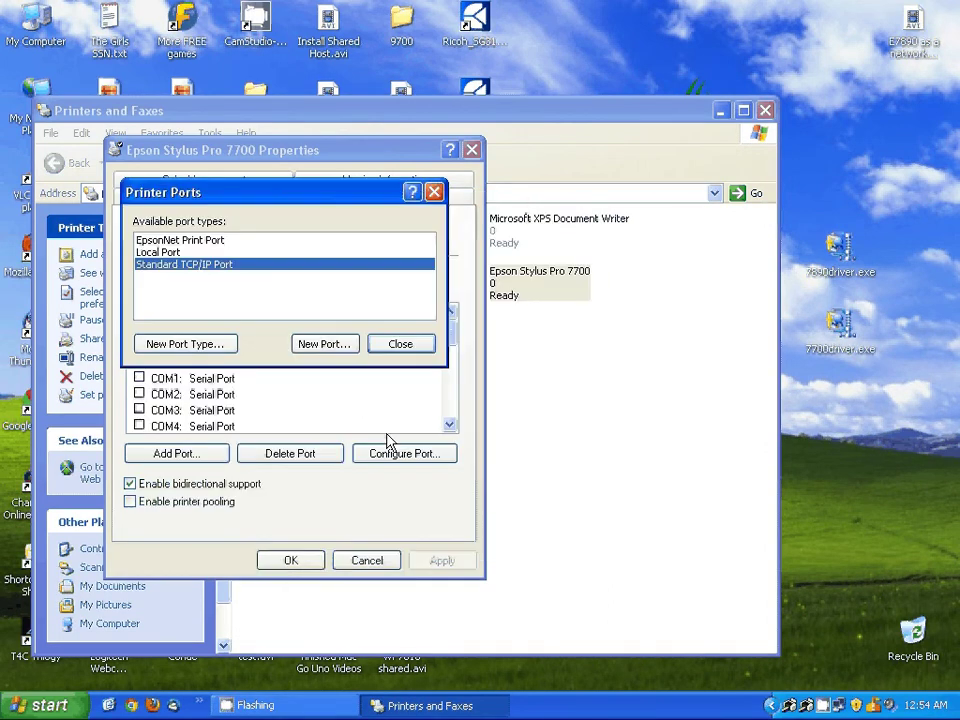
# Assign the Epson Stylus Pro 7700 to port IP_192.168.1.26 and close its properties
pyautogui.click(400, 344)
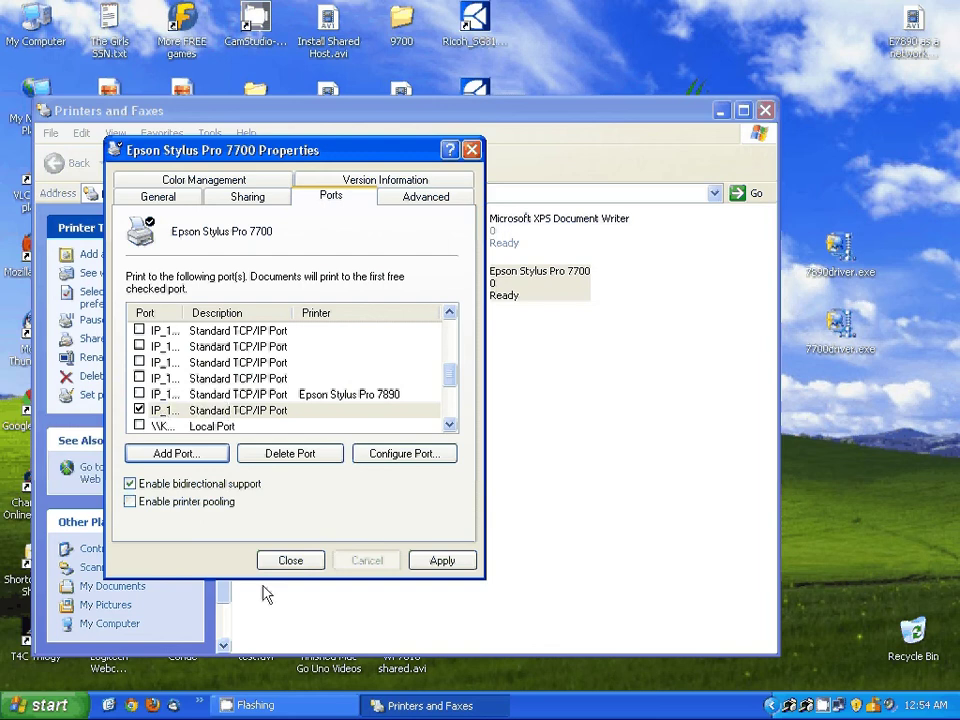
pyautogui.click(296, 564)
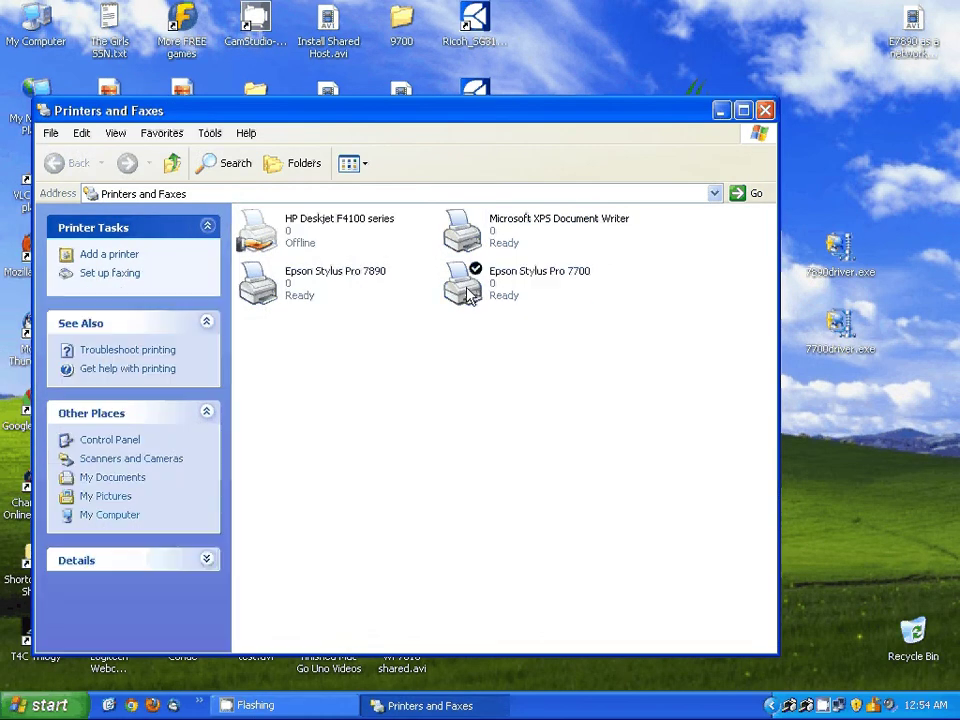
pyautogui.click(467, 292)
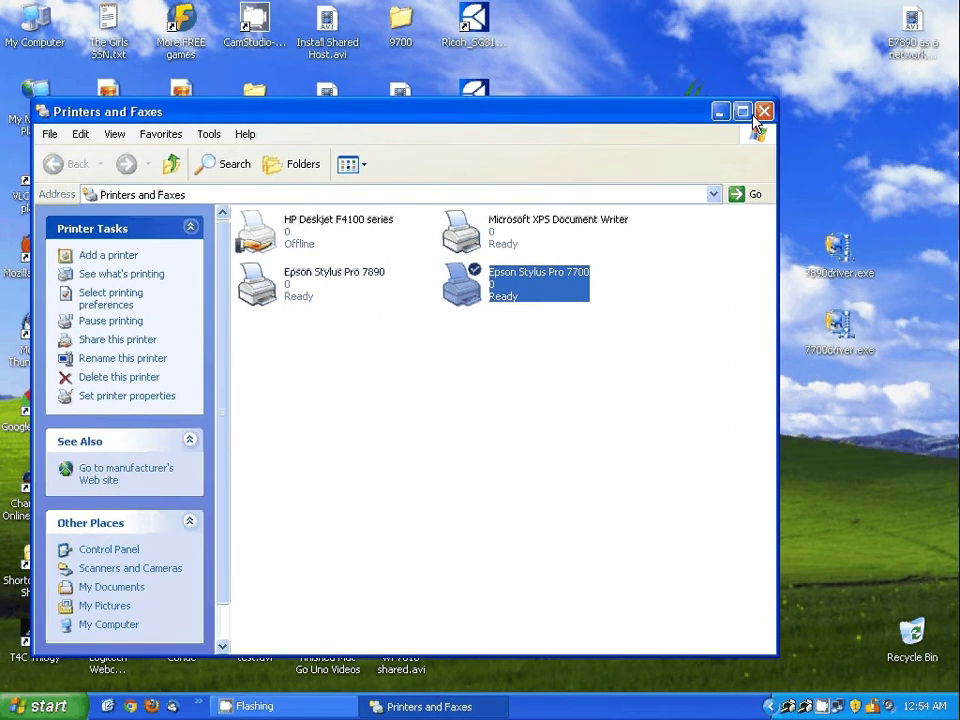
# Close the Printers and Faxes window with Alt+F4
pyautogui.hotkey('alt', 'F4')
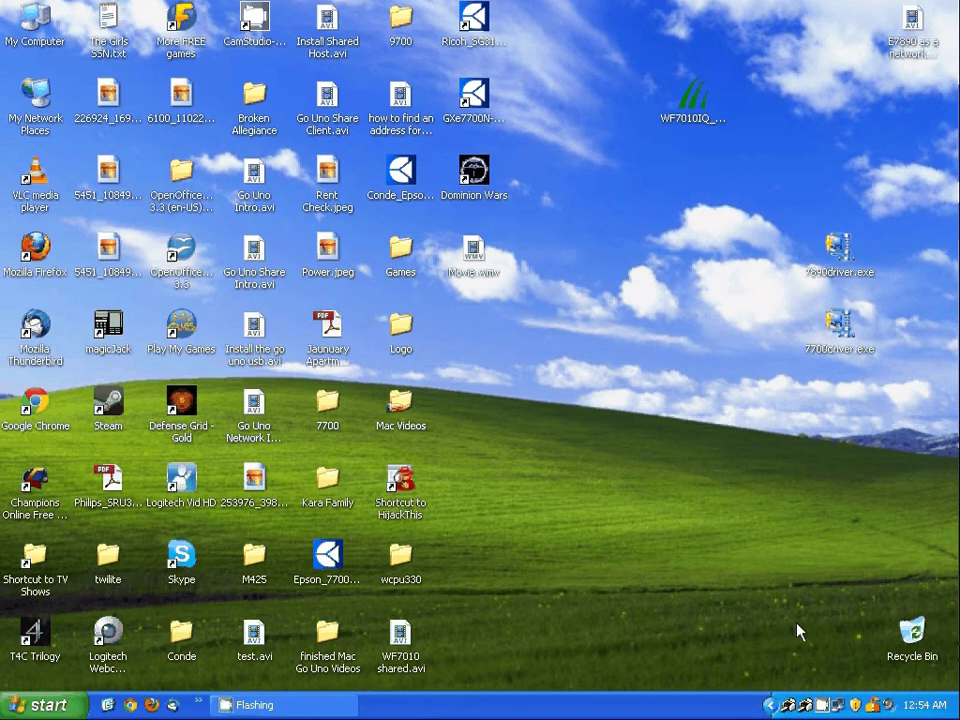
pyautogui.rightClick(822, 705)
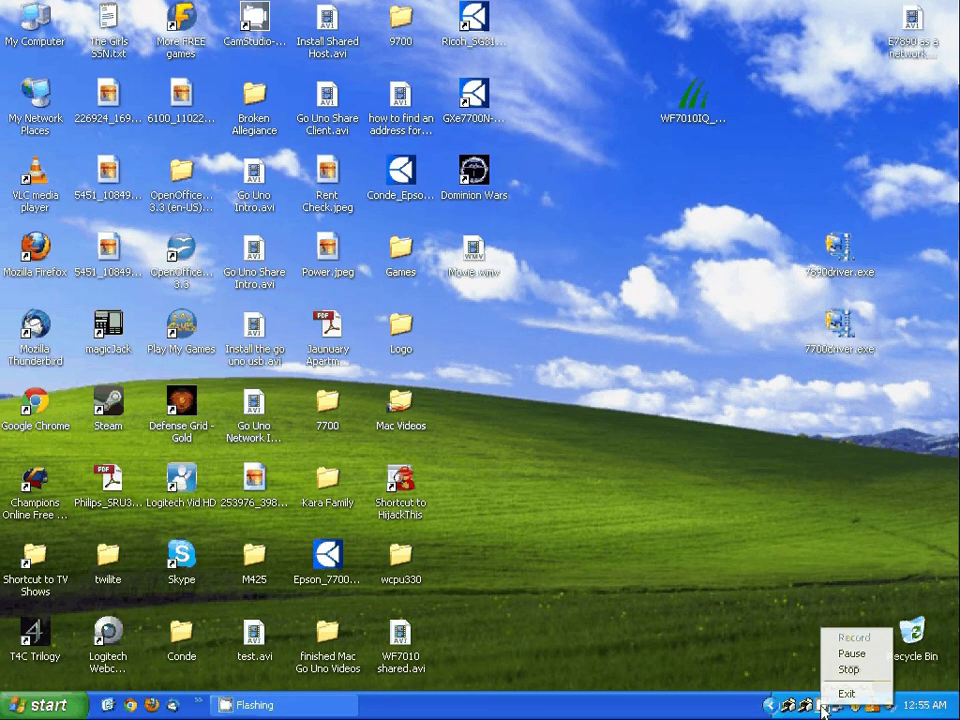